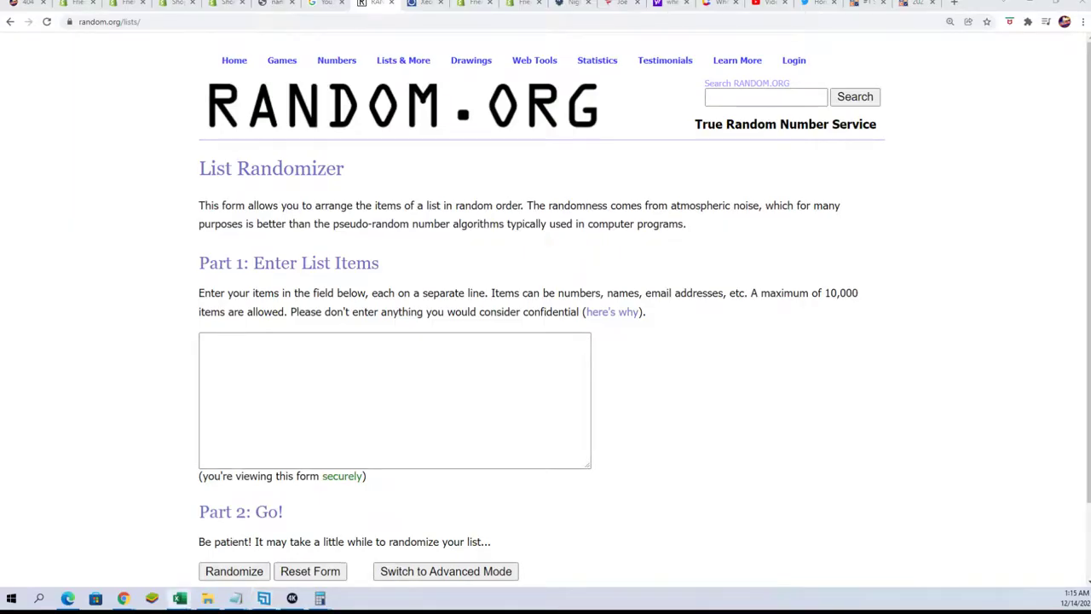
Copy the whole list of owner names from the Notepad file into the List Randomizer's items field
left_click_drag(1090, 64, 824, 1)
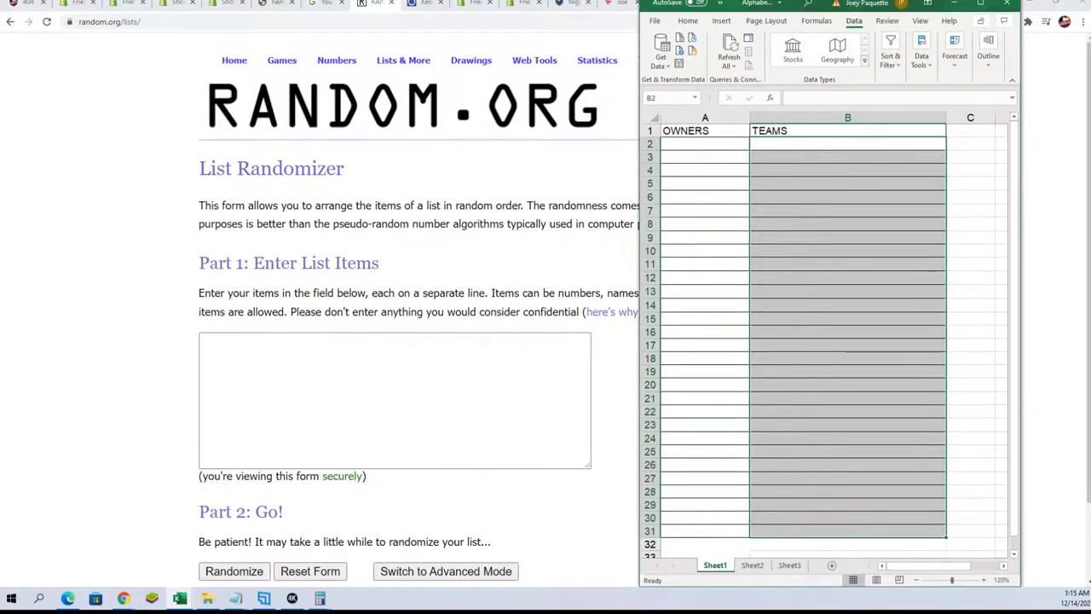
key("alt+Tab")
scroll(811, 268, "up", 7)
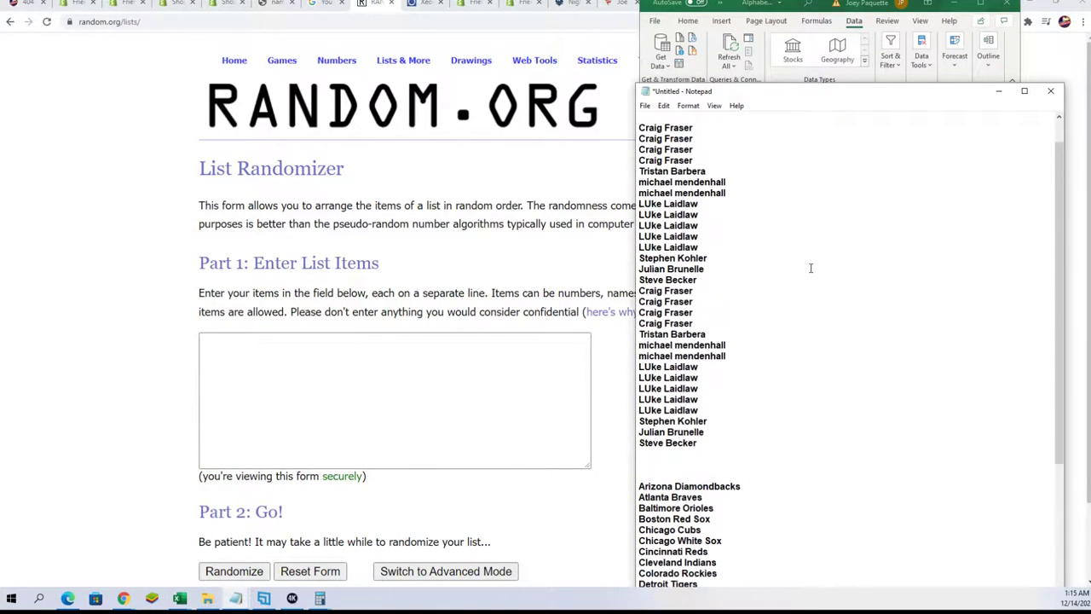
left_click_drag(704, 476, 640, 159)
right_click(666, 194)
left_click(687, 225)
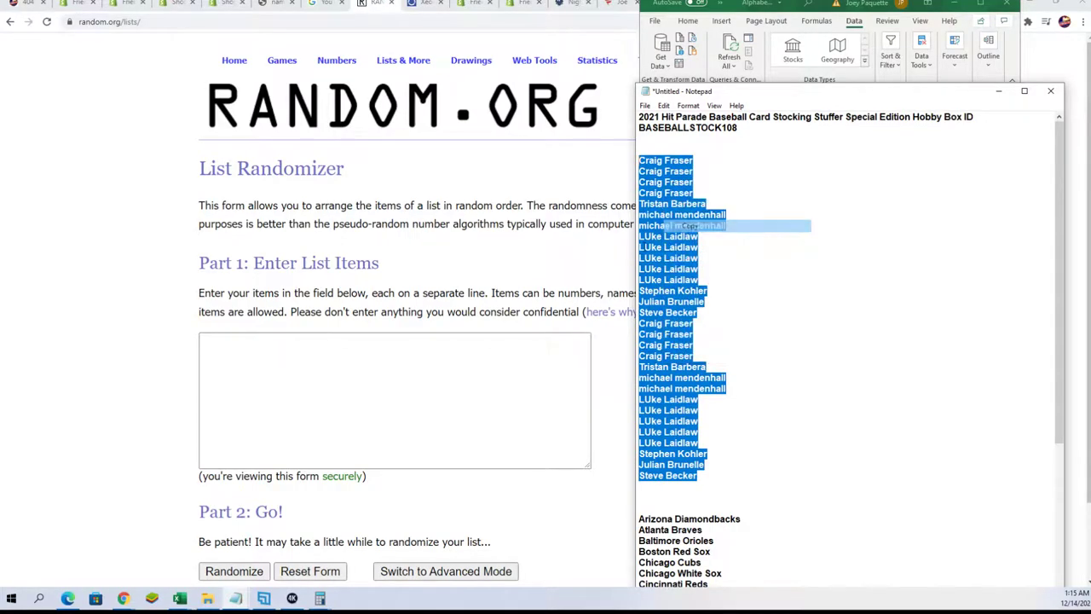
right_click(321, 342)
left_click(368, 431)
Randomize the list of owner names seven times in a row
scroll(654, 494, "down", 1)
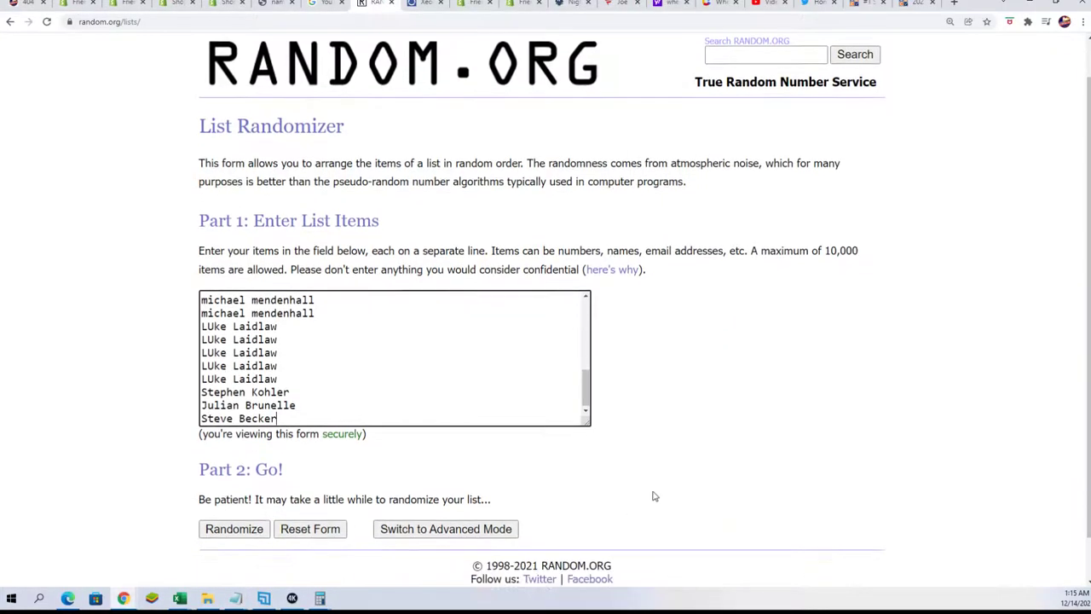
left_click(218, 484)
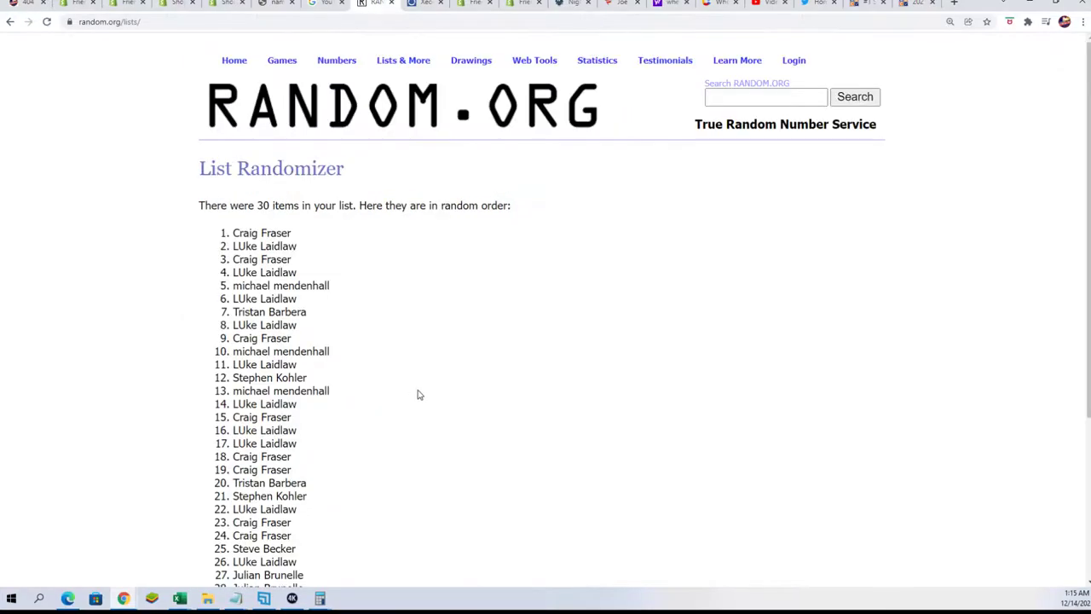
scroll(416, 392, "down", 2)
left_click(231, 492)
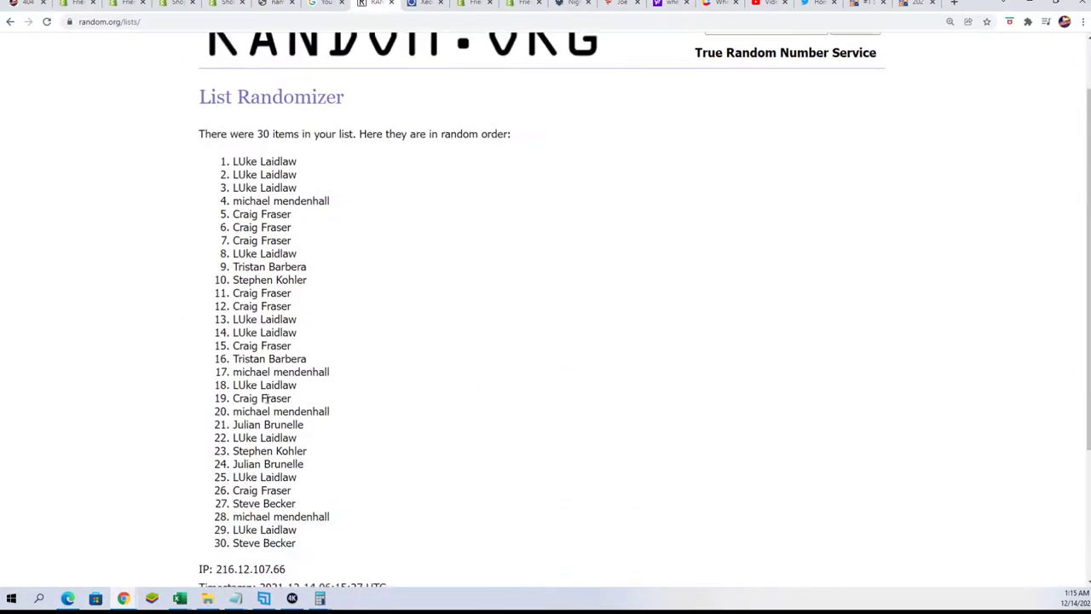
scroll(178, 443, "down", 2)
left_click(223, 493)
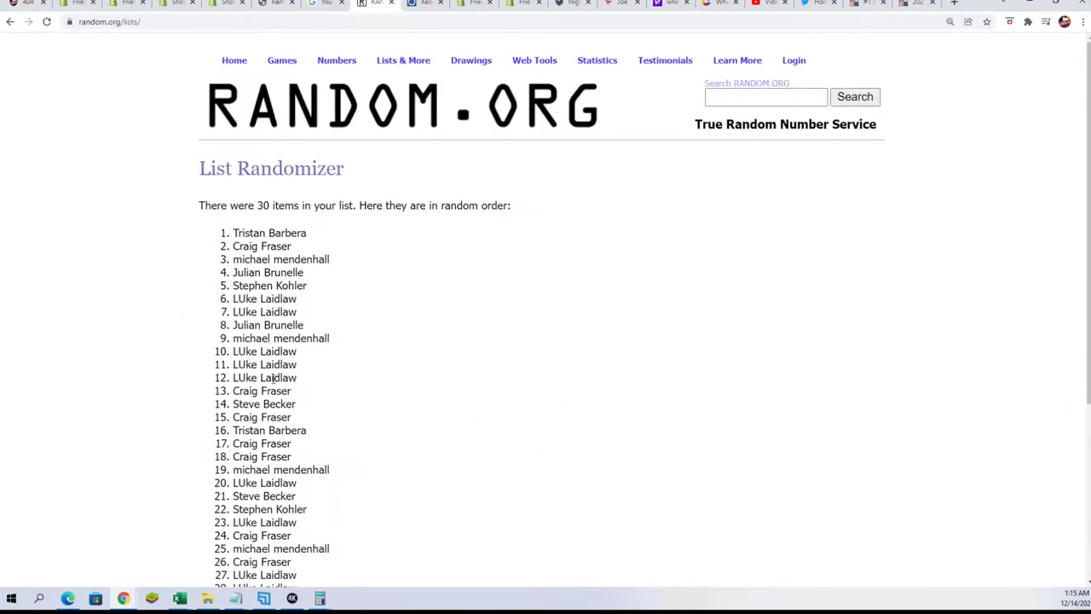
scroll(221, 493, "down", 2)
left_click(222, 488)
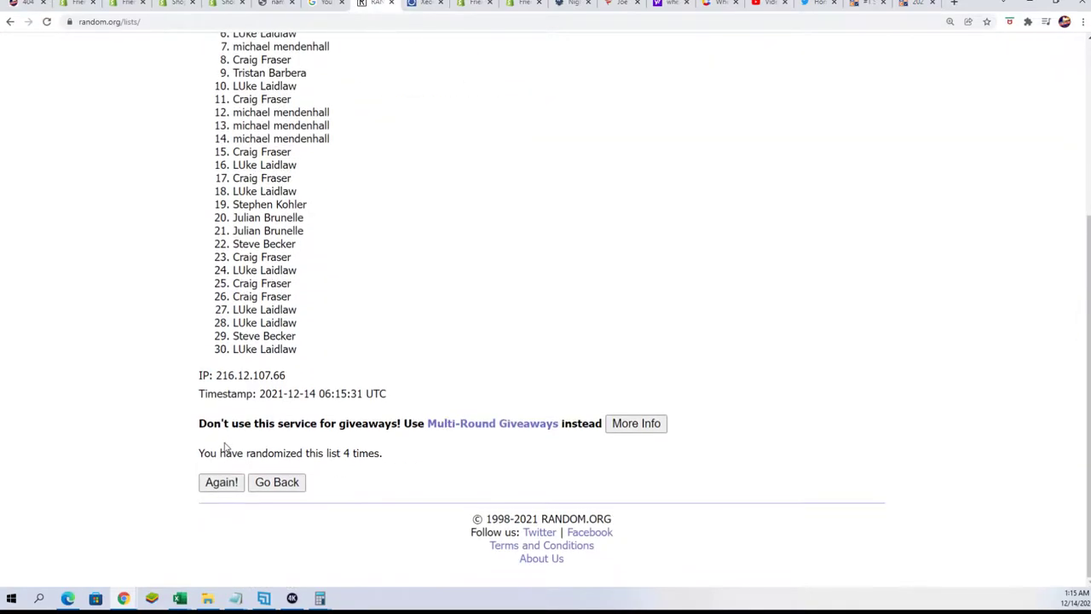
left_click(225, 485)
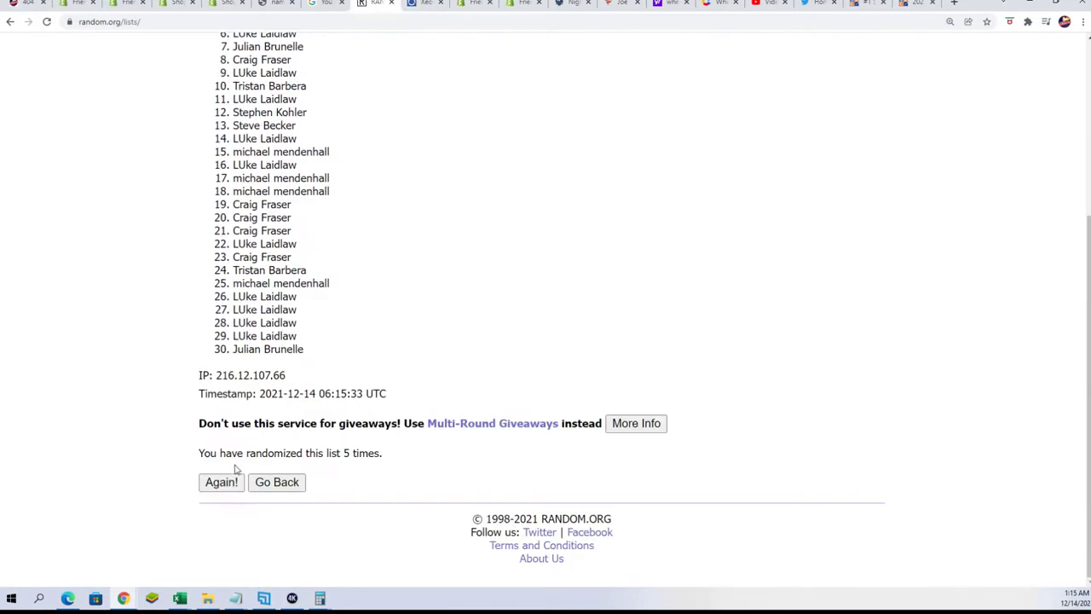
left_click(227, 485)
scroll(239, 460, "down", 1)
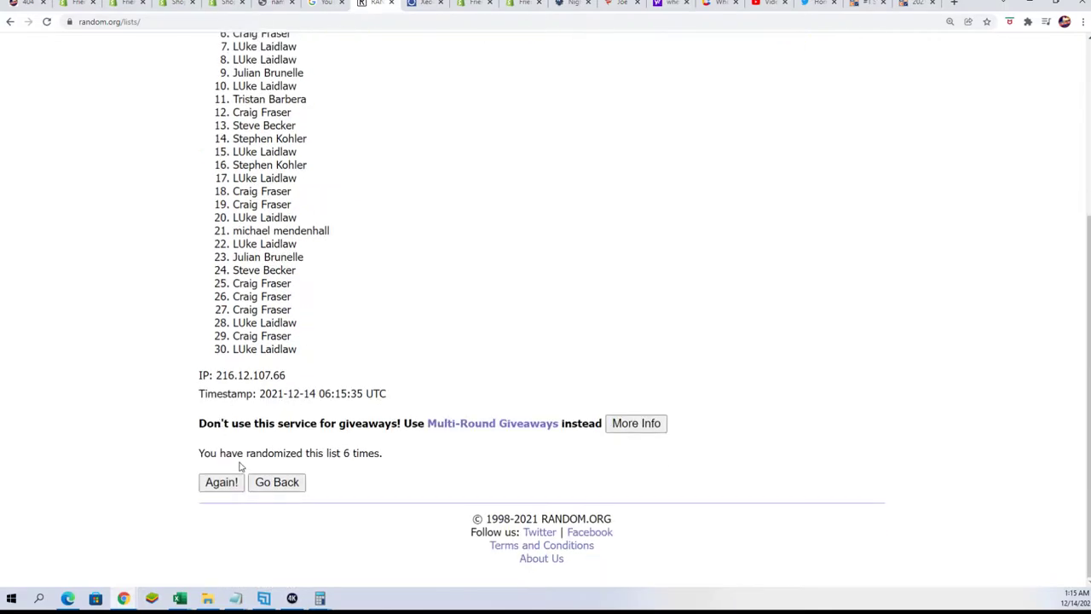
left_click(229, 483)
Copy all 30 owner names from the final randomized list
scroll(431, 295, "down", 3)
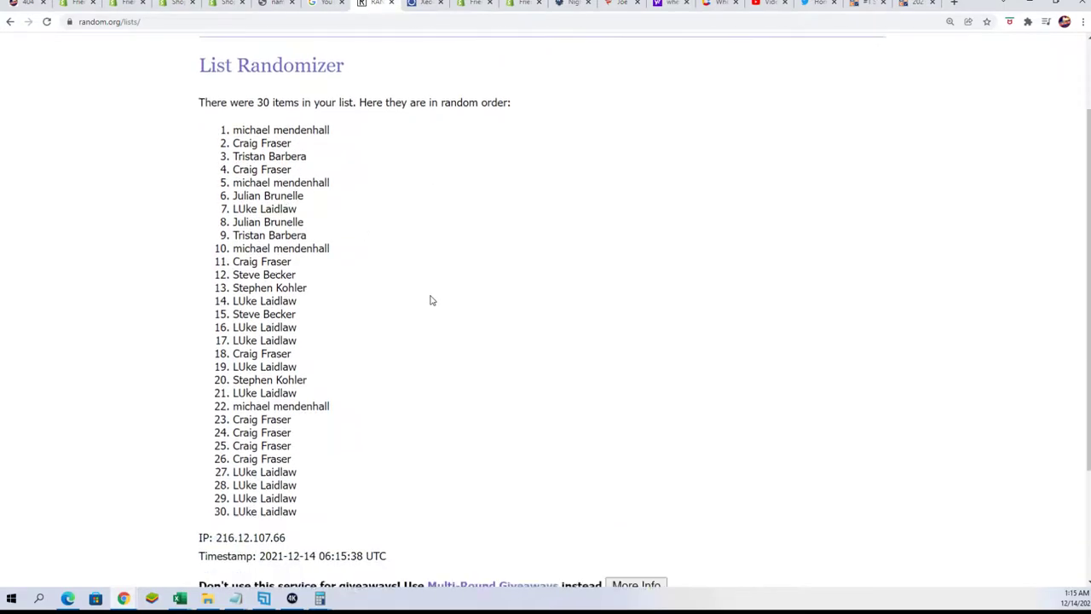
left_click_drag(225, 118, 318, 503)
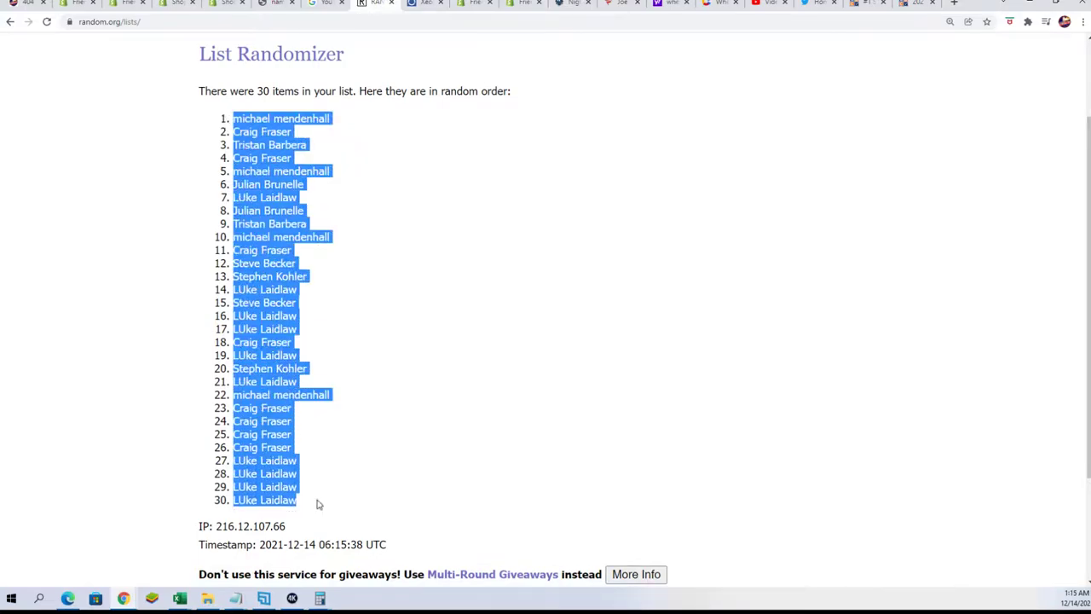
right_click(276, 176)
left_click(297, 184)
scroll(409, 490, "down", 2)
scroll(409, 493, "up", 3)
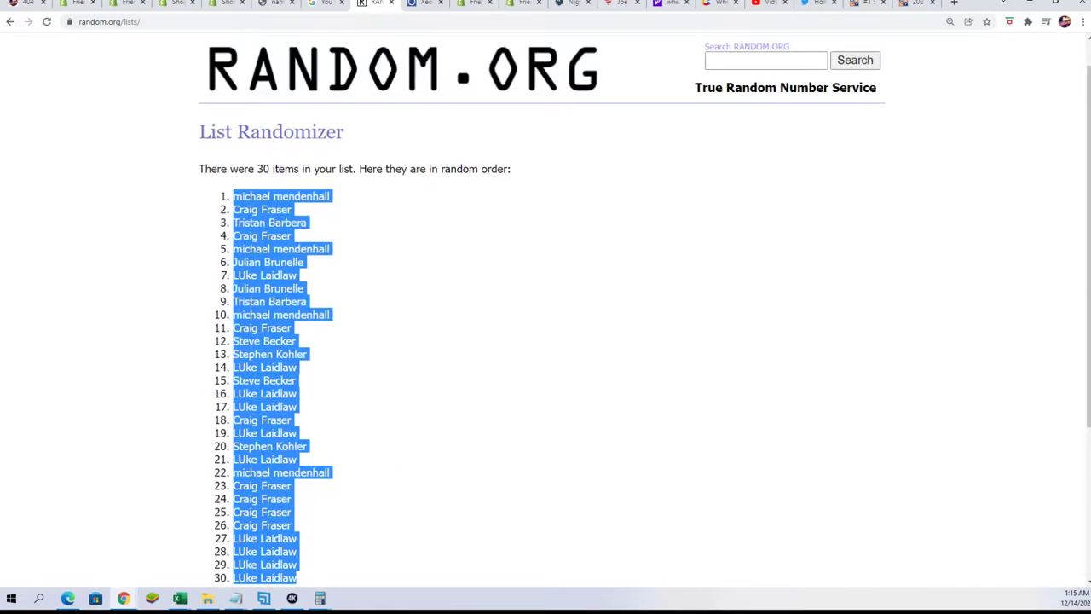
scroll(431, 380, "down", 1)
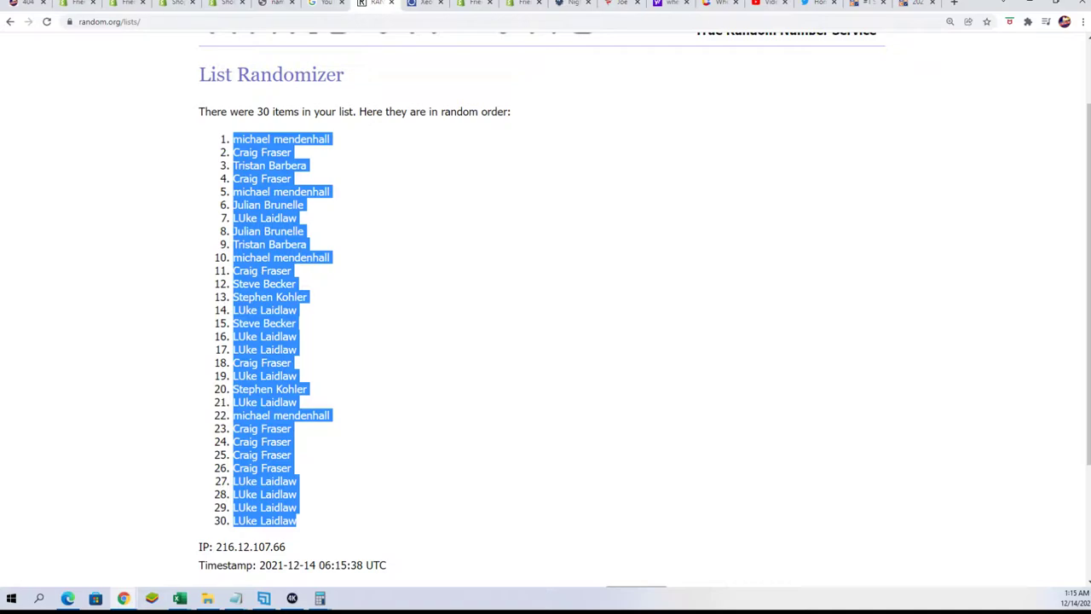
Switch to the Excel sheet and paste the copied names as plain text into the OWNERS column, starting at cell A2
key("alt+Tab")
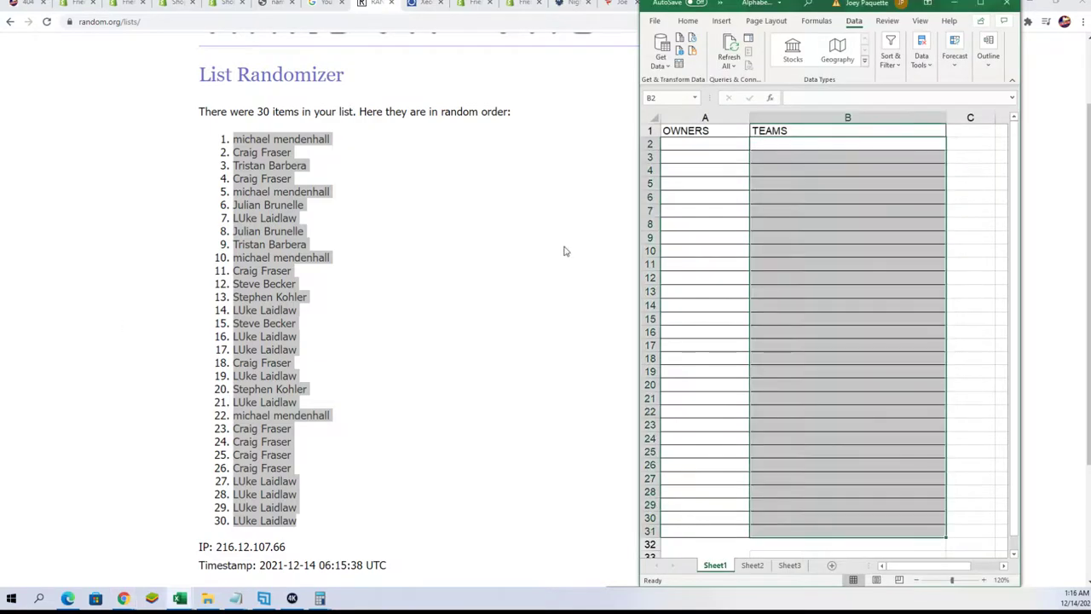
right_click(685, 143)
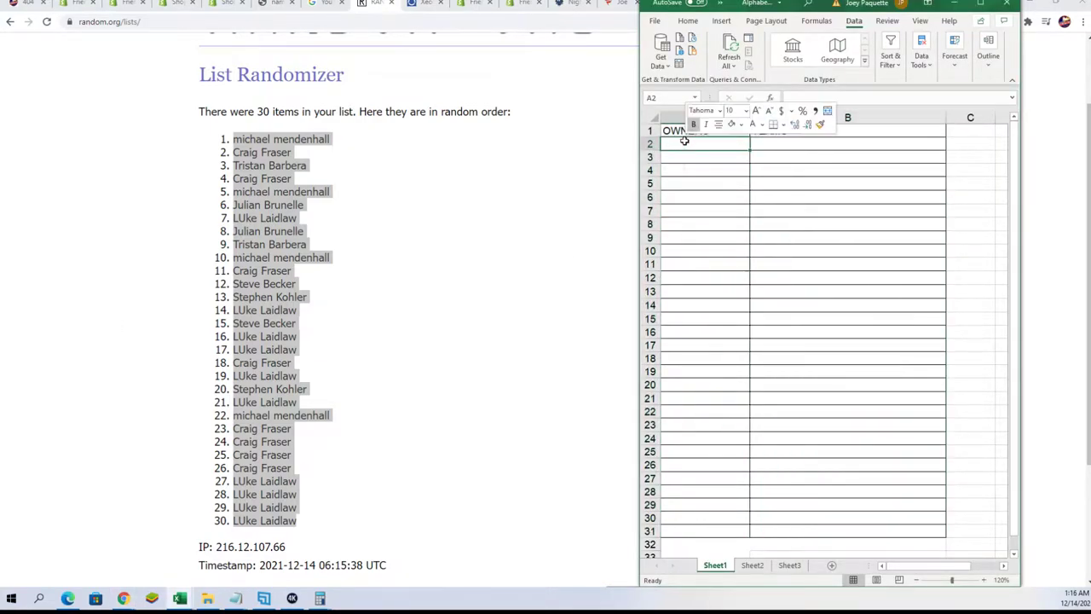
left_click(731, 214)
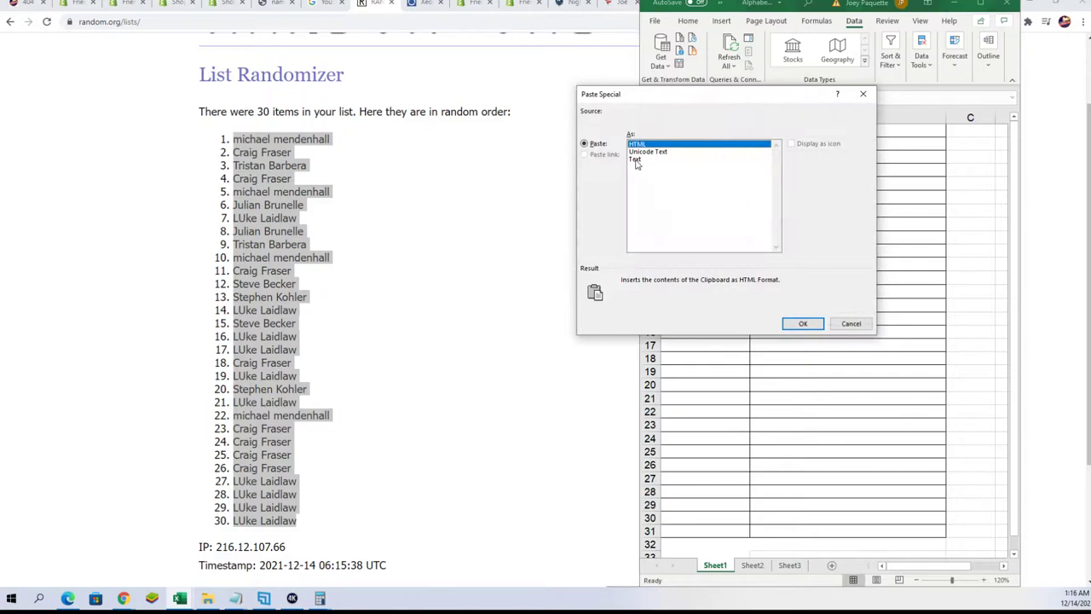
left_click(636, 162)
left_click(803, 323)
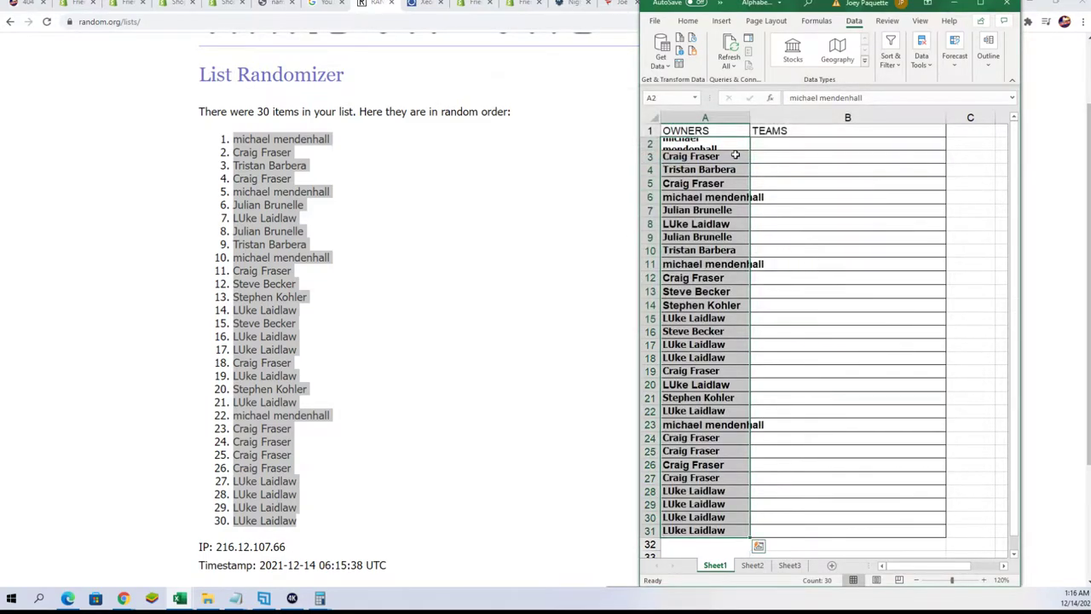
Widen the OWNERS column so the longest names fit with some spare room, and select cell B2 under TEAMS
left_click(705, 118)
double_click(750, 118)
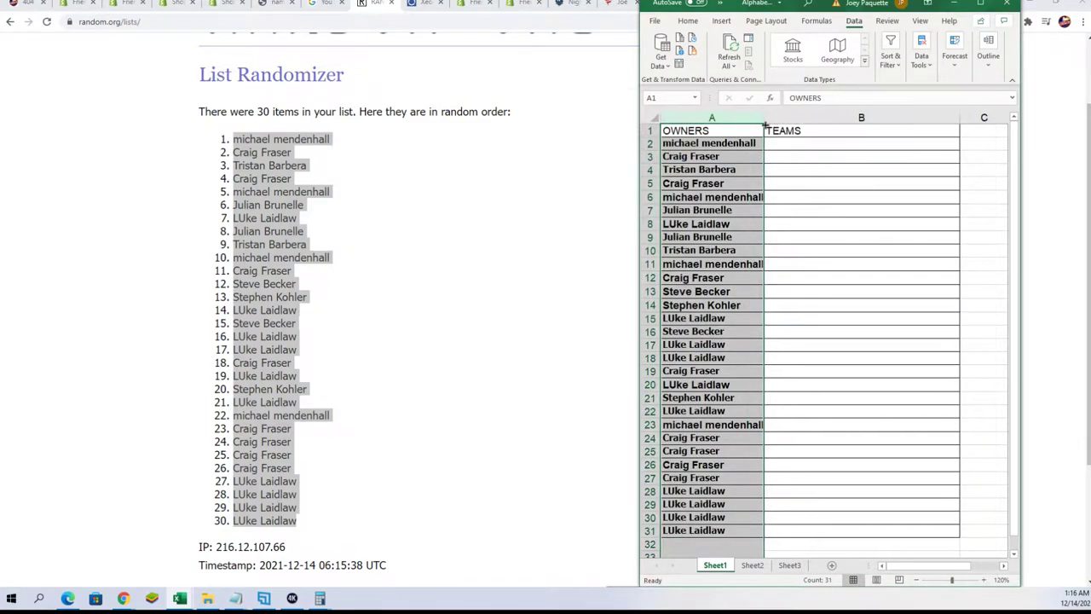
left_click_drag(764, 118, 776, 117)
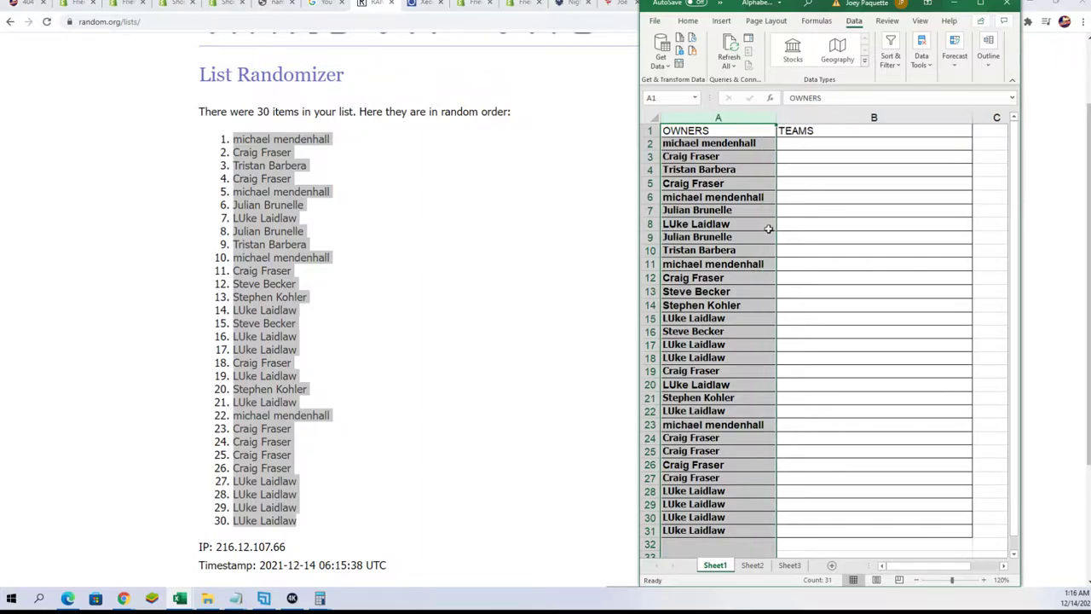
left_click(798, 144)
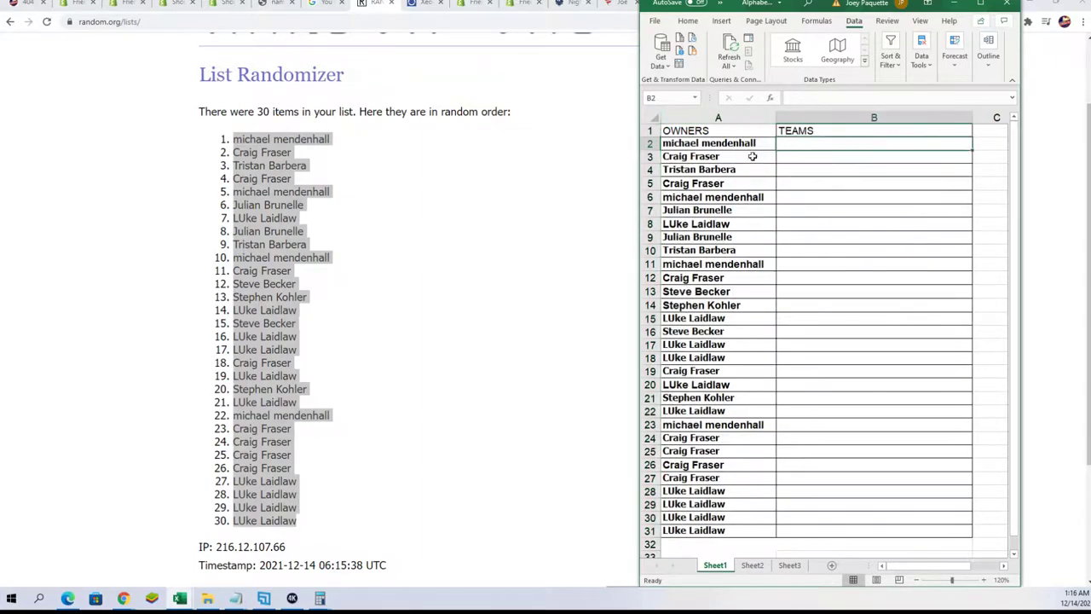
Open a blank List Randomizer form, then bring up the Notepad window and move it higher on the screen
scroll(464, 223, "up", 2)
left_click(409, 78)
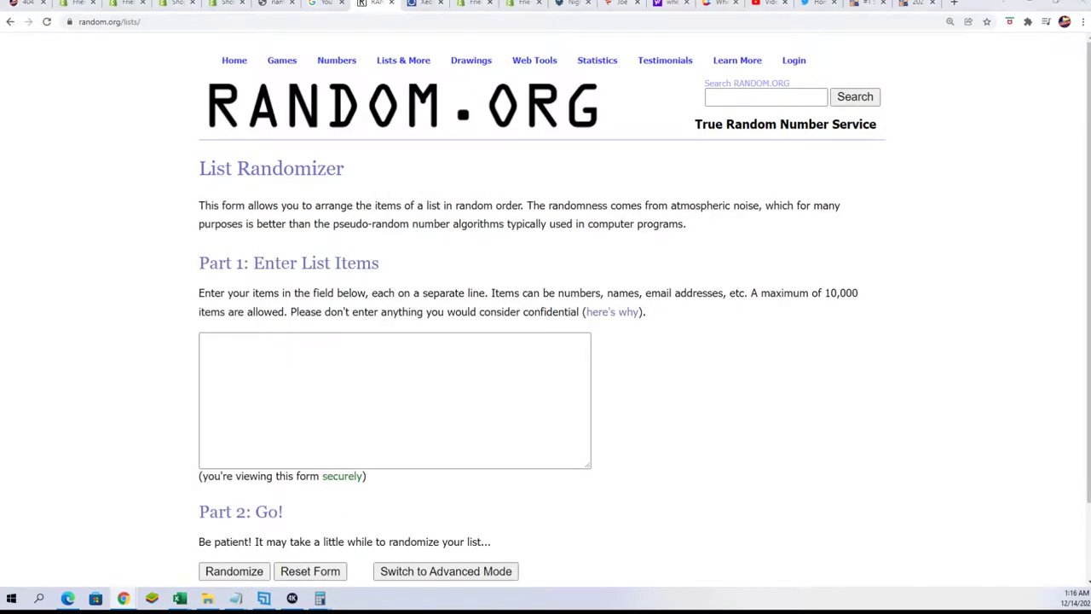
key("alt+Tab")
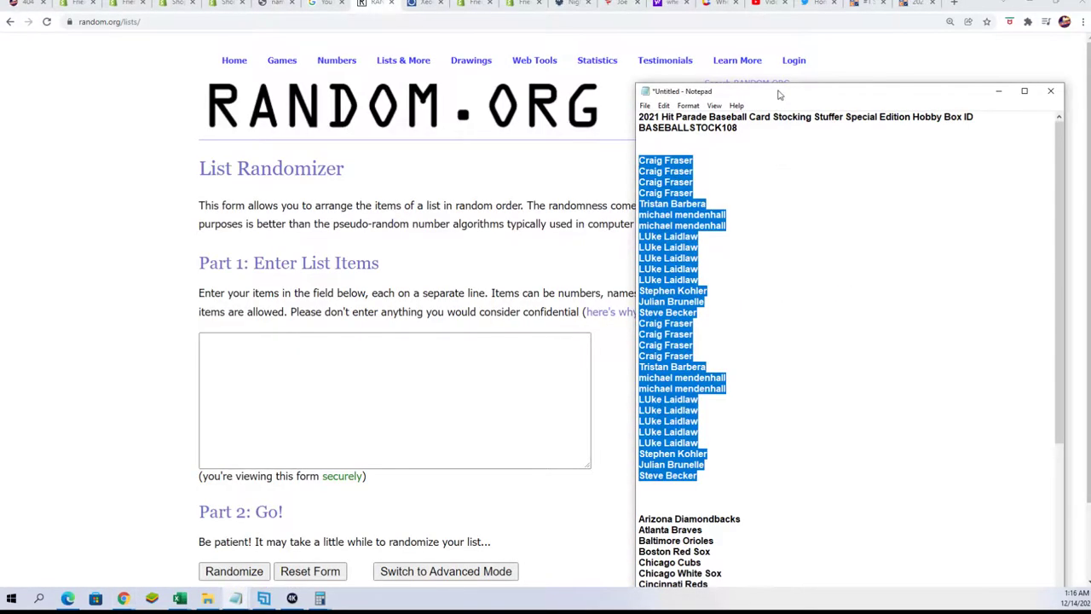
key("alt+Tab")
left_click_drag(771, 84, 773, 68)
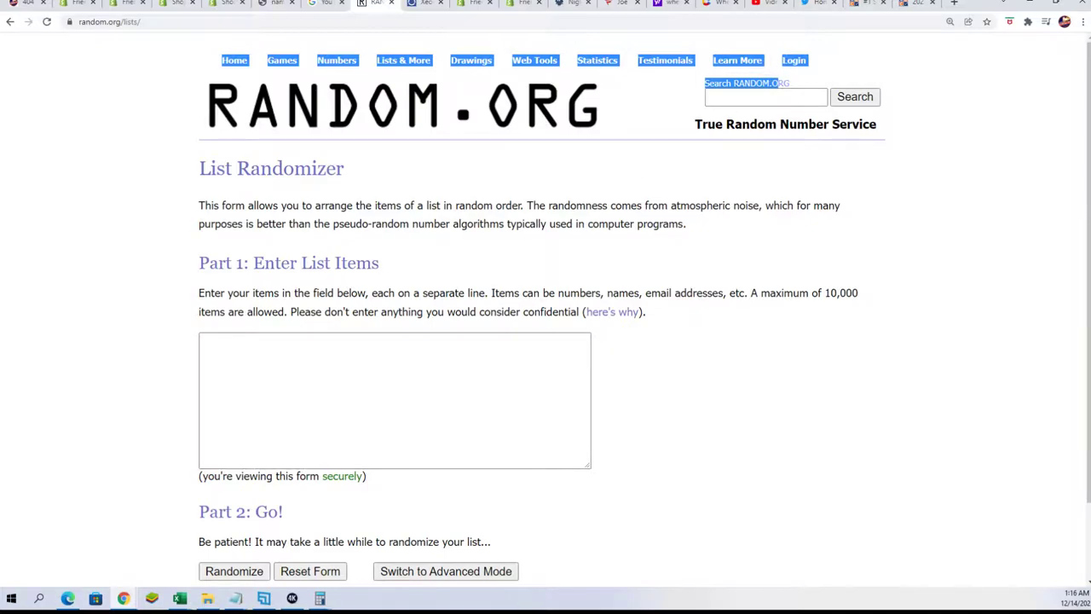
key("alt+Tab")
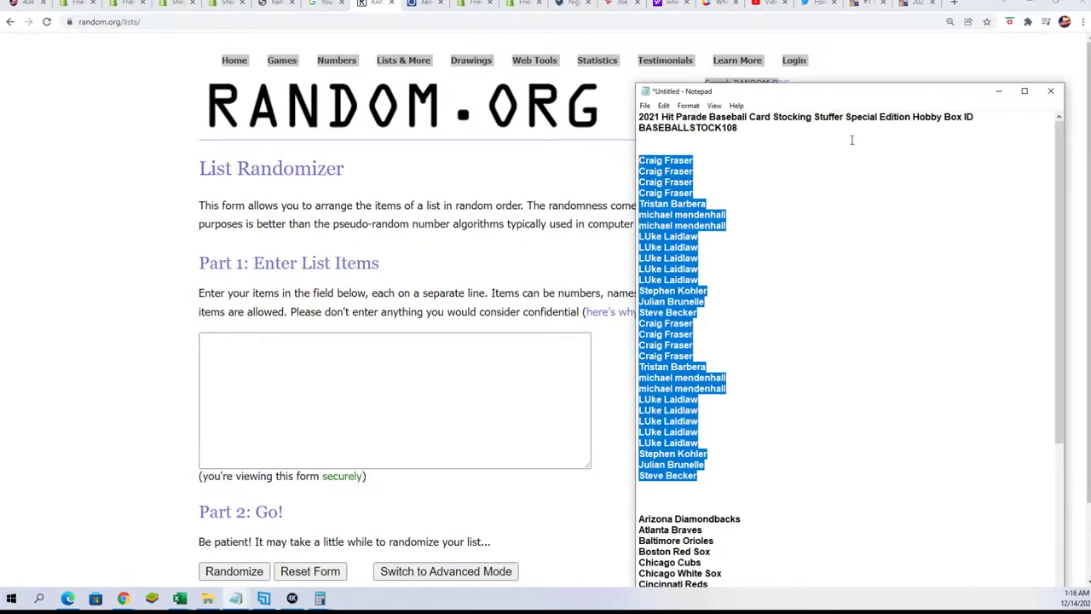
left_click_drag(892, 86, 894, 2)
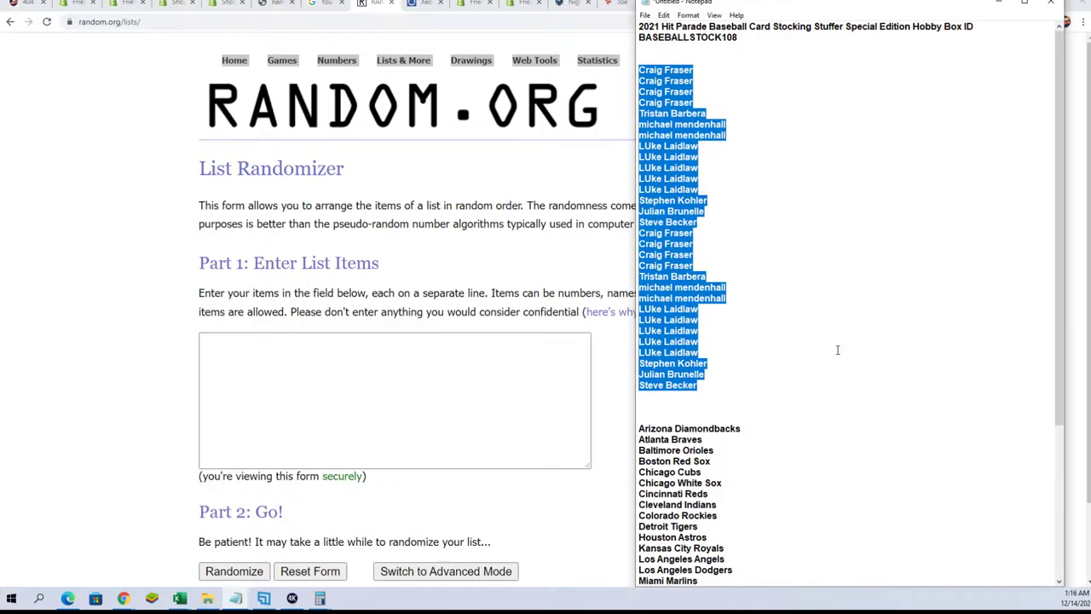
Copy the baseball team list, Arizona Diamondbacks through Washington Nationals, from Notepad into the randomizer's items field
scroll(819, 418, "down", 7)
left_click_drag(738, 526, 638, 212)
right_click(683, 227)
left_click(689, 268)
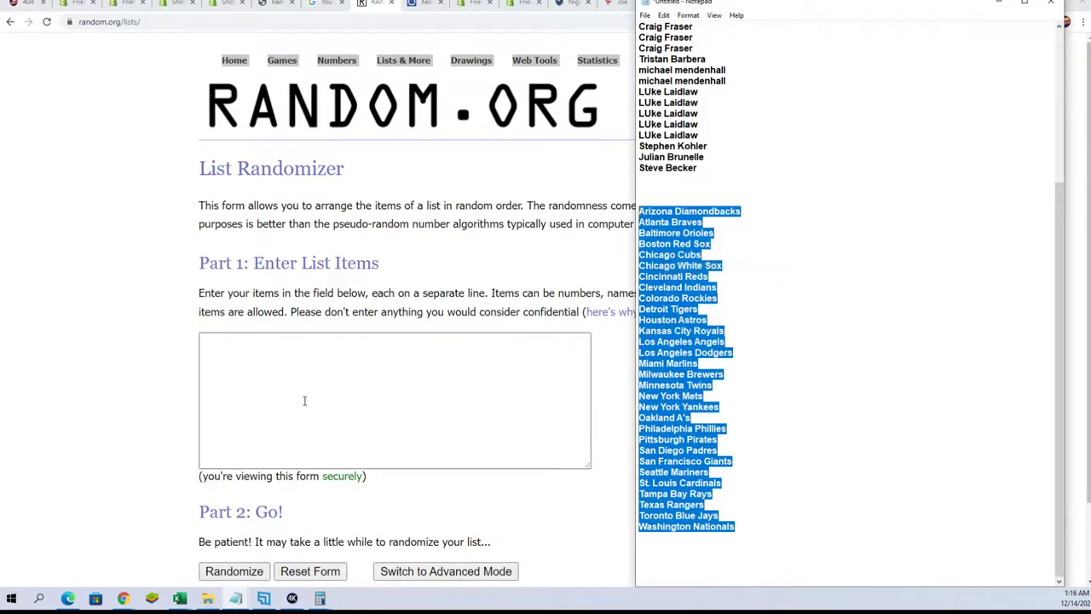
left_click(235, 348)
right_click(231, 348)
left_click(279, 435)
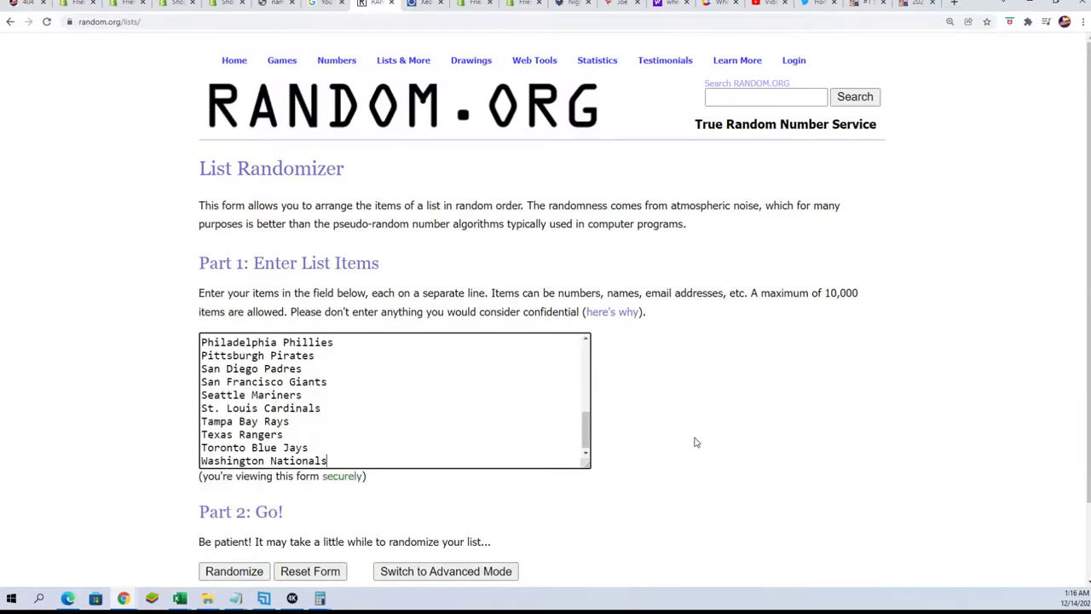
Randomize the list of baseball teams seven times in a row
scroll(253, 511, "down", 2)
left_click(235, 482)
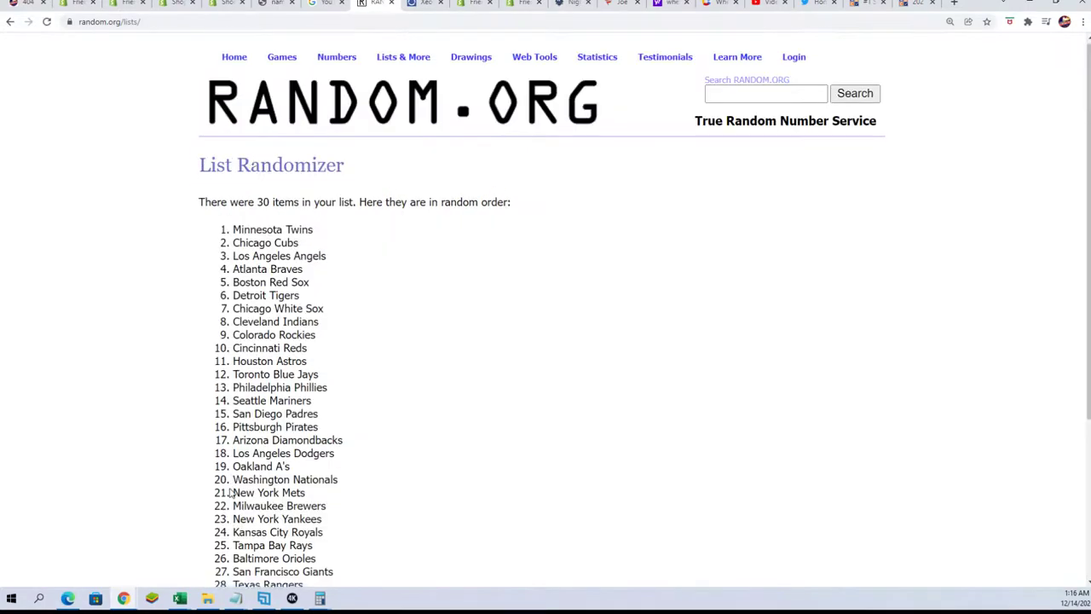
scroll(226, 486, "down", 5)
left_click(222, 482)
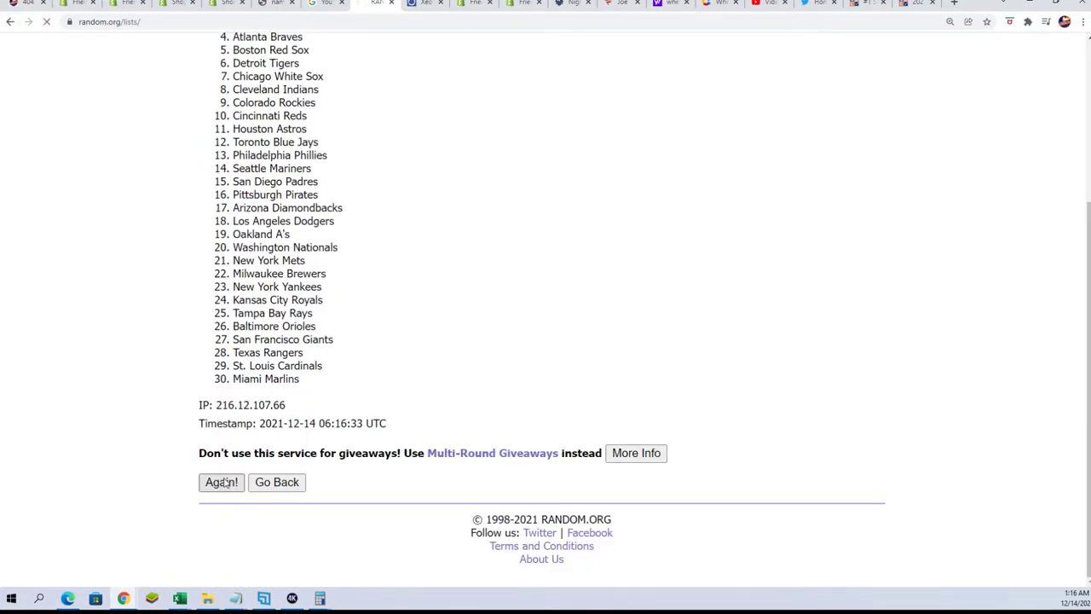
scroll(221, 485, "down", 5)
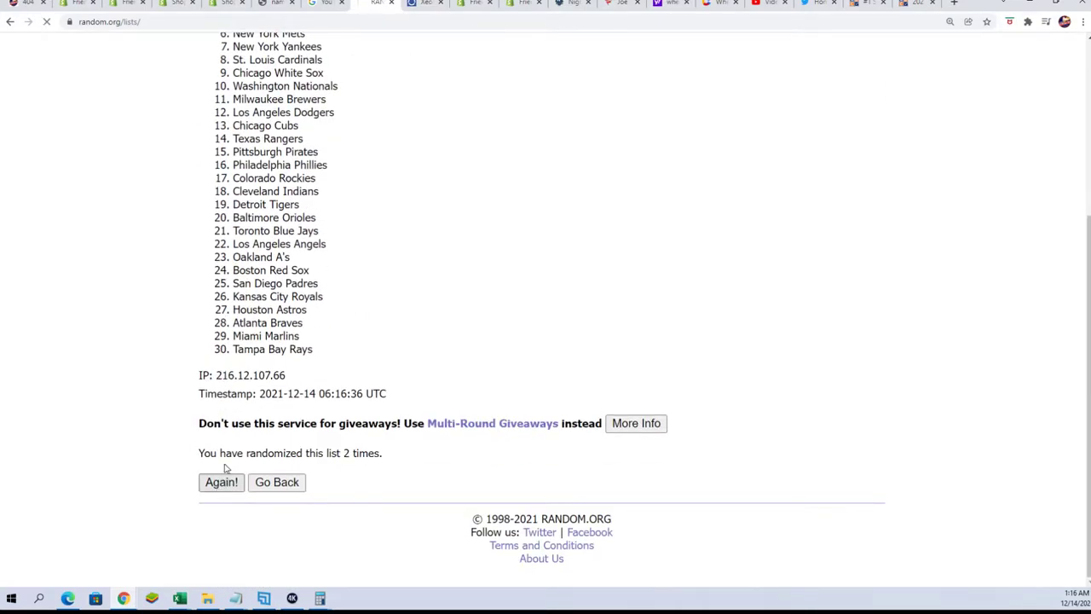
left_click(217, 482)
scroll(209, 494, "down", 5)
left_click(218, 483)
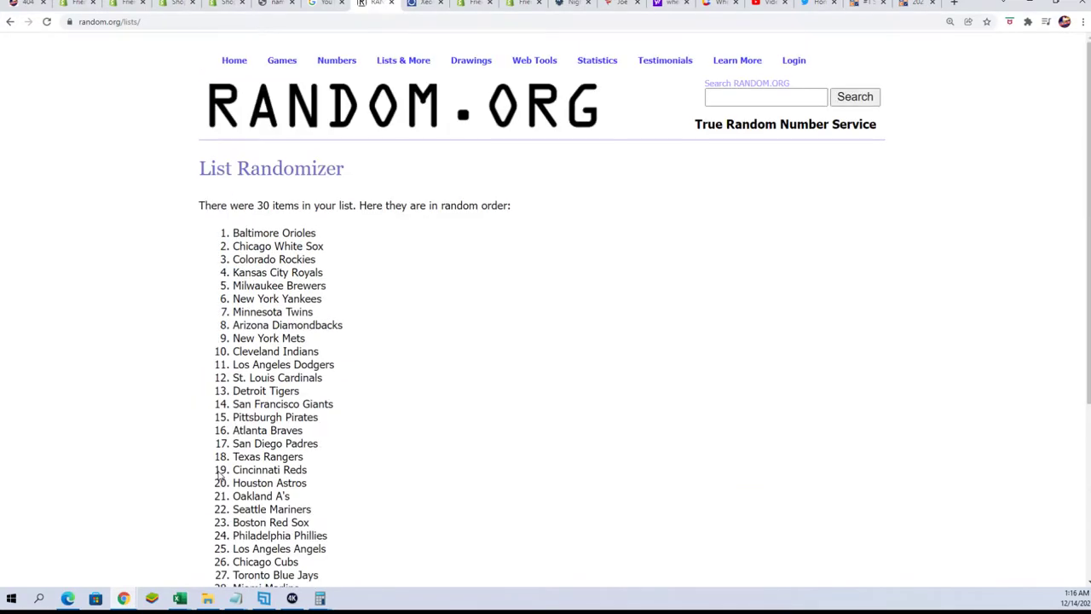
scroll(219, 485, "down", 5)
left_click(221, 483)
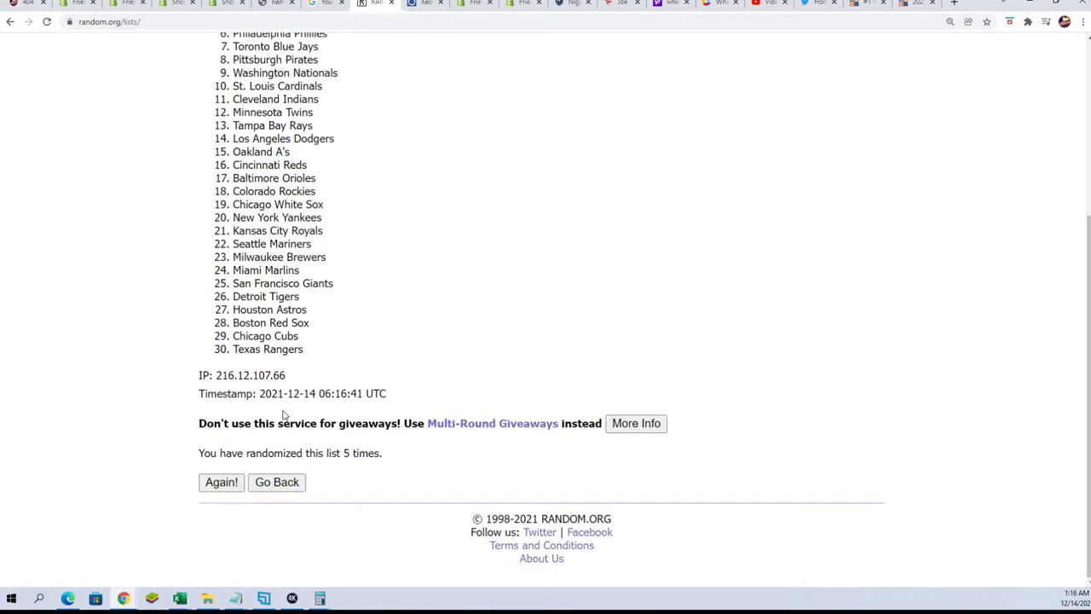
left_click(219, 487)
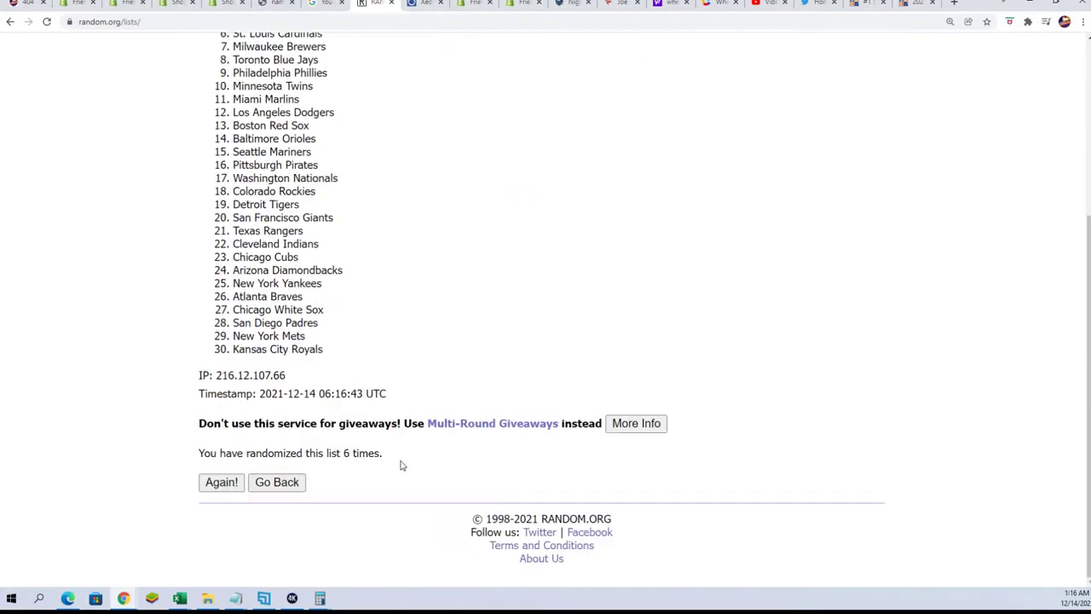
left_click(222, 482)
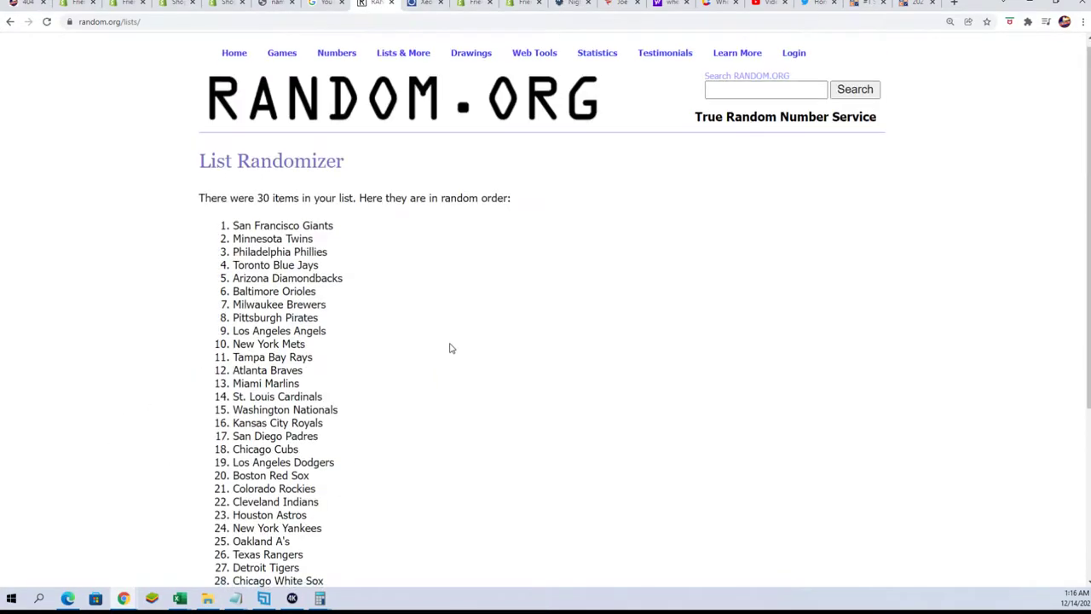
Copy the full randomized team list, San Francisco Giants through Seattle Mariners, from the results page
scroll(200, 97, "down", 1)
left_click_drag(228, 120, 329, 504)
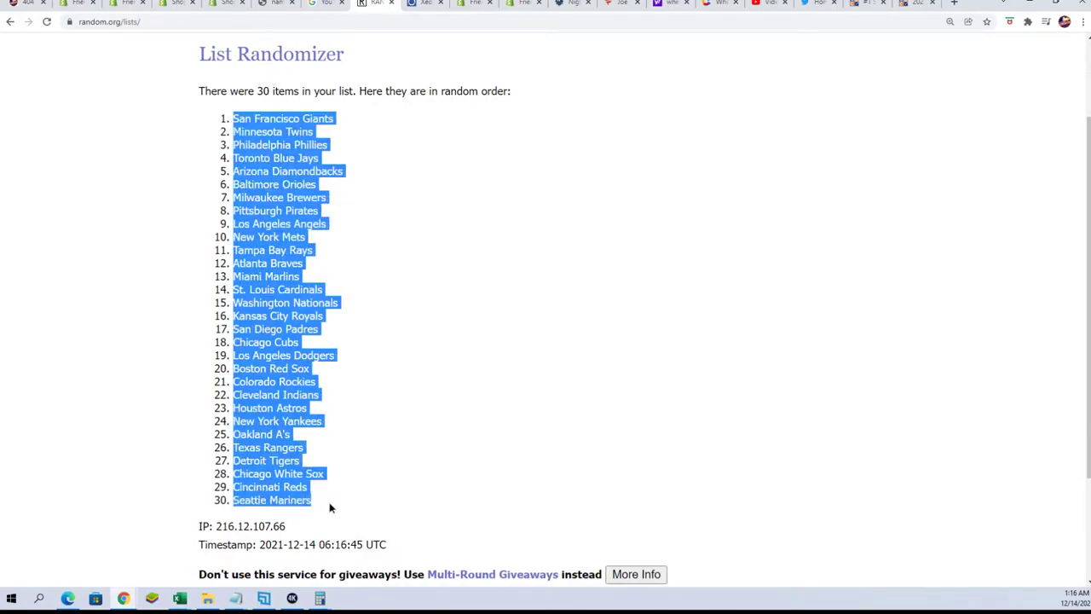
scroll(347, 512, "down", 2)
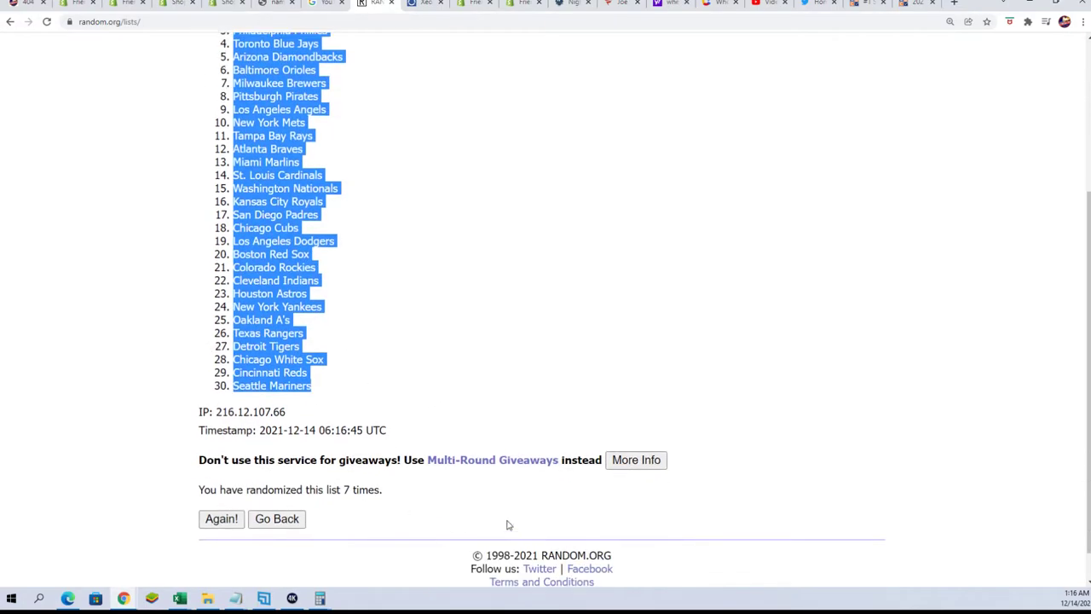
scroll(82, 497, "up", 2)
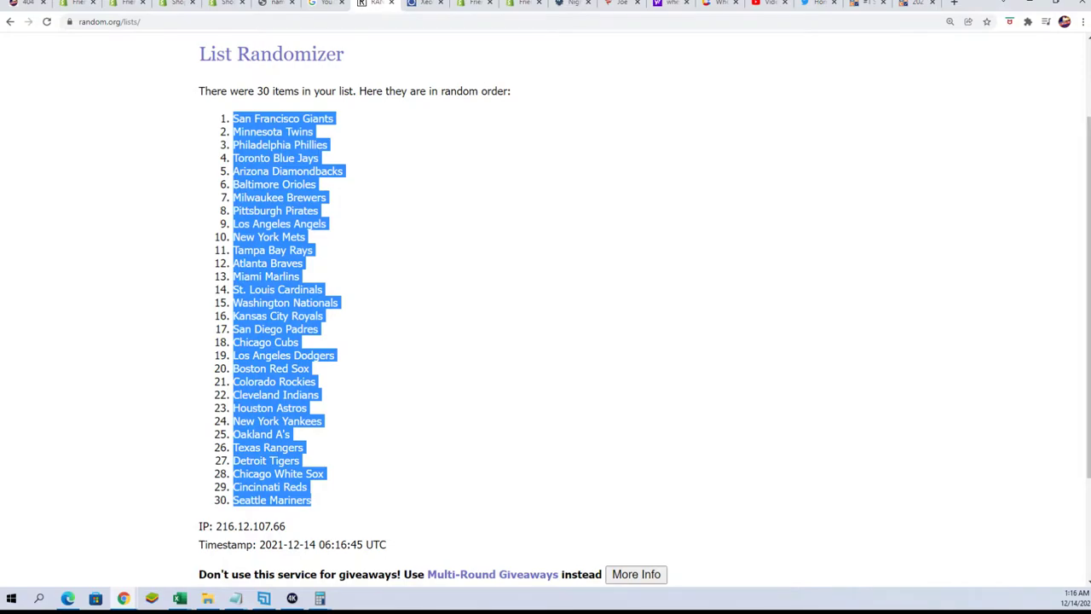
key("alt+Tab")
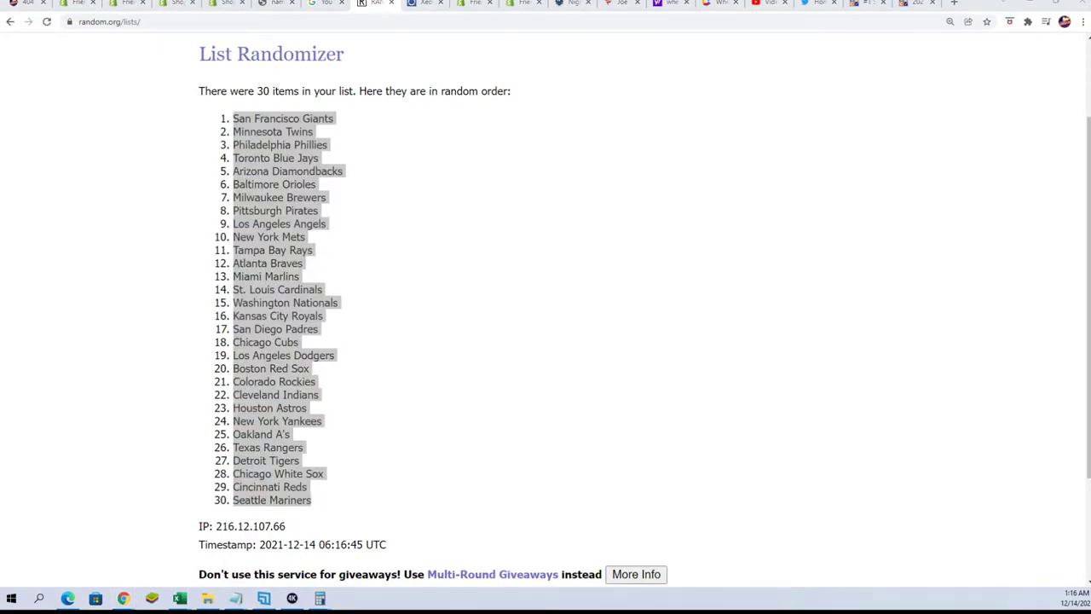
Switch to the Excel sheet and paste the randomized teams as unformatted text under TEAMS, starting in cell B2
left_click(179, 598)
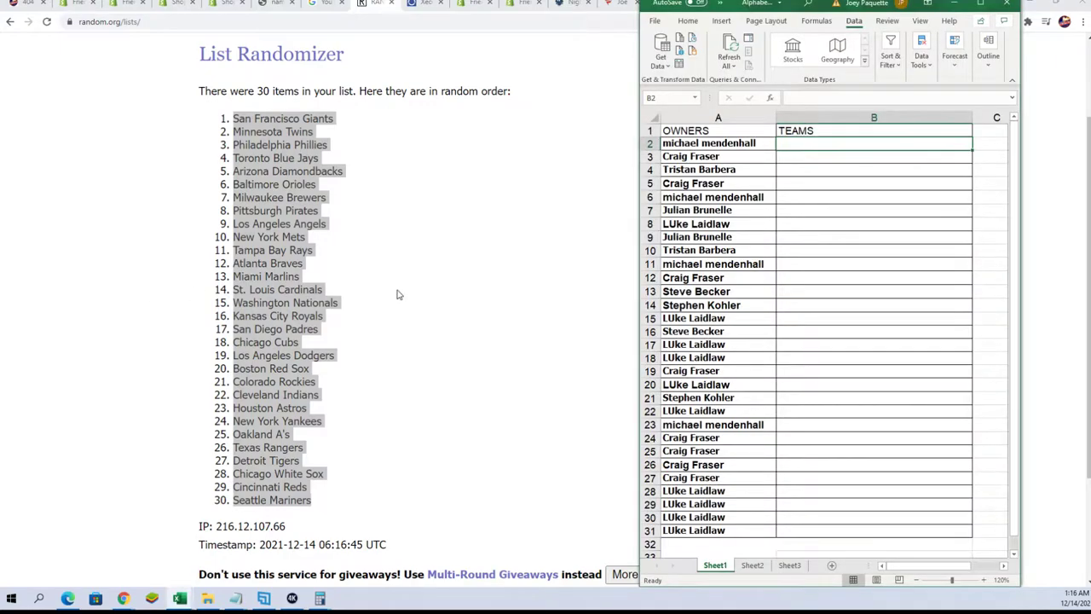
right_click(792, 140)
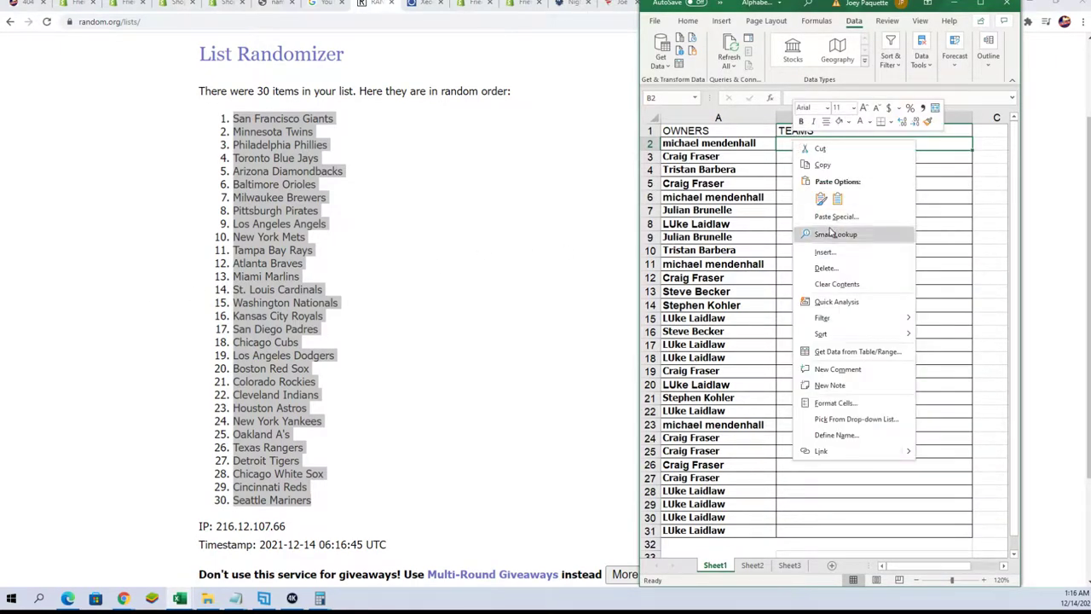
key("Escape")
key("ctrl+alt+v")
left_click(747, 152)
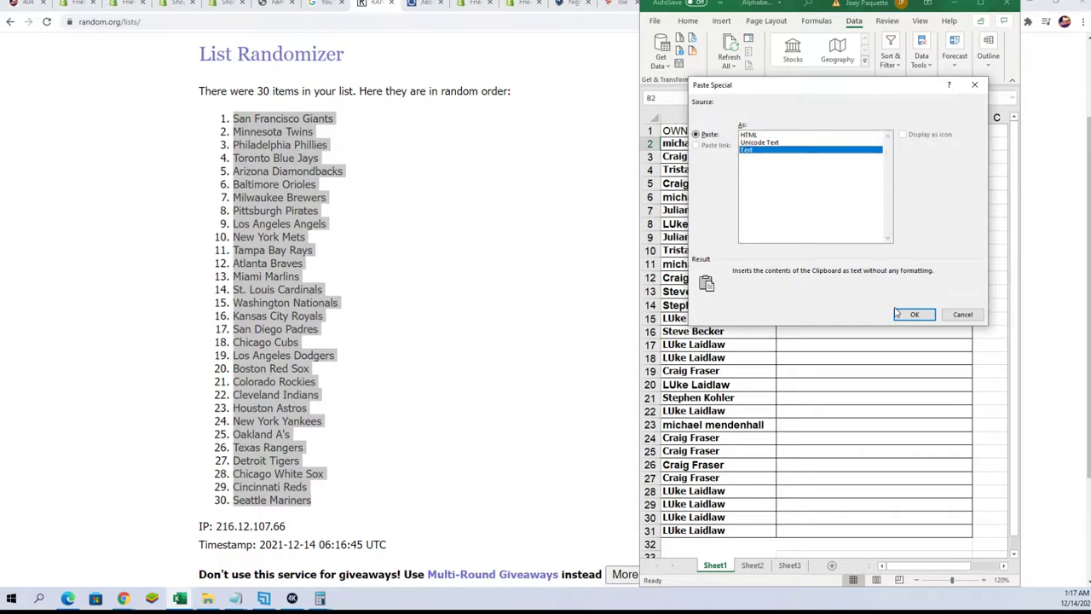
left_click(904, 312)
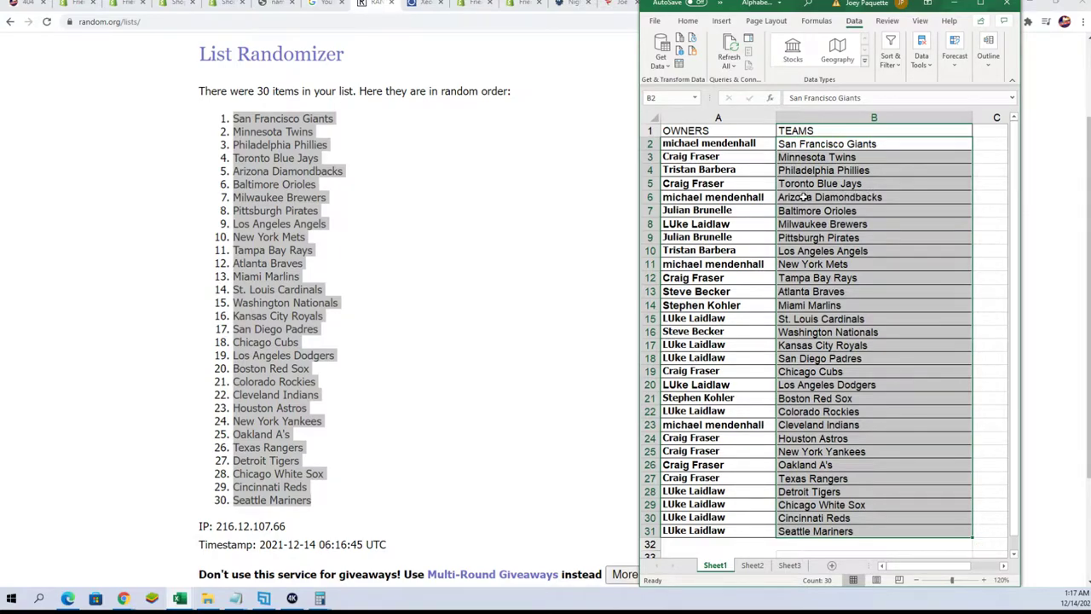
Review the owner and team pairings row by row in the OWNERS and TEAMS columns
key("shift+Up")
left_click(831, 306)
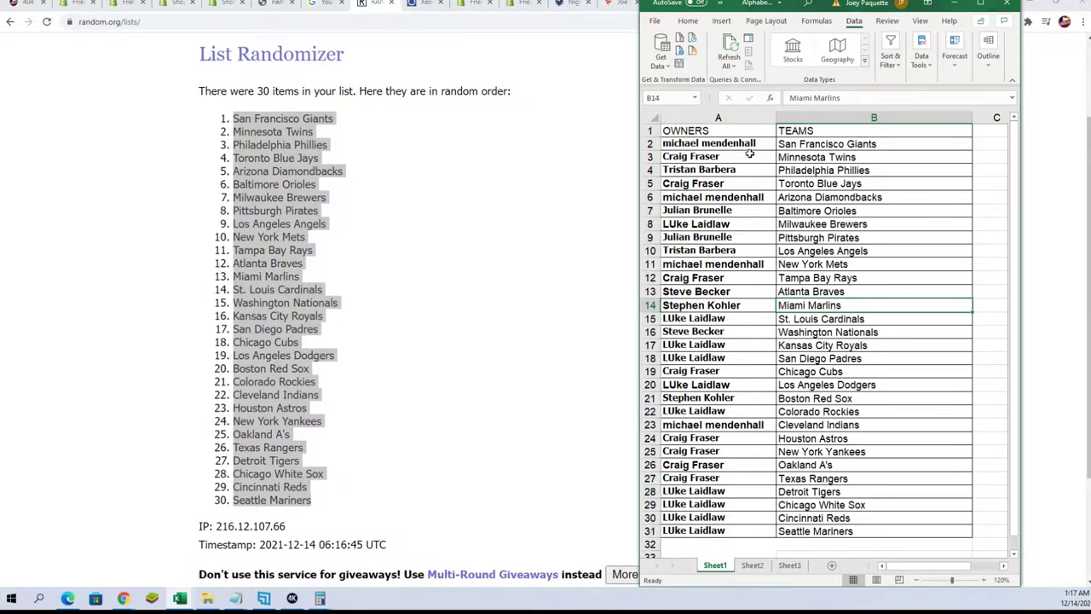
key("Up")
key("Up")
key("Up")
key("Up")
key("Up")
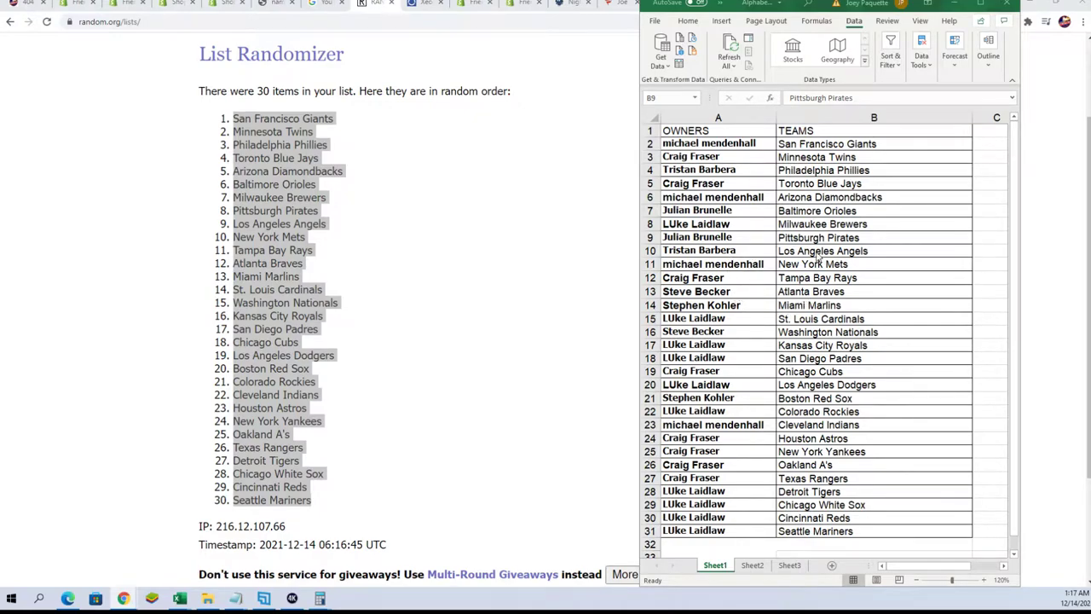
Maximize the Excel window and sort the OWNERS and TEAMS columns by TEAMS cell values, A to Z, keeping the header row
left_click(981, 4)
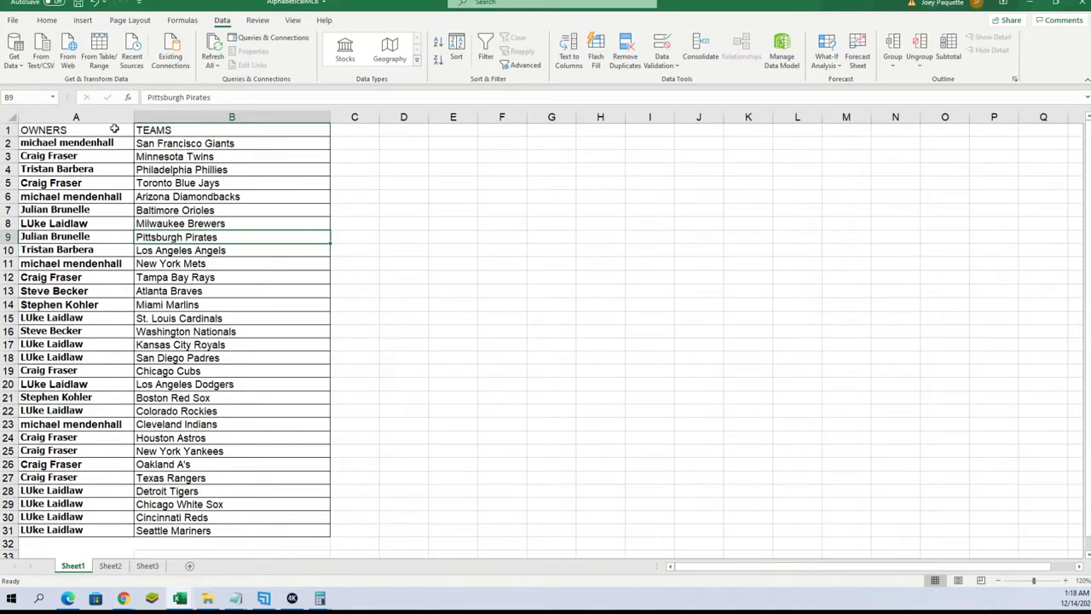
left_click_drag(111, 130, 258, 529)
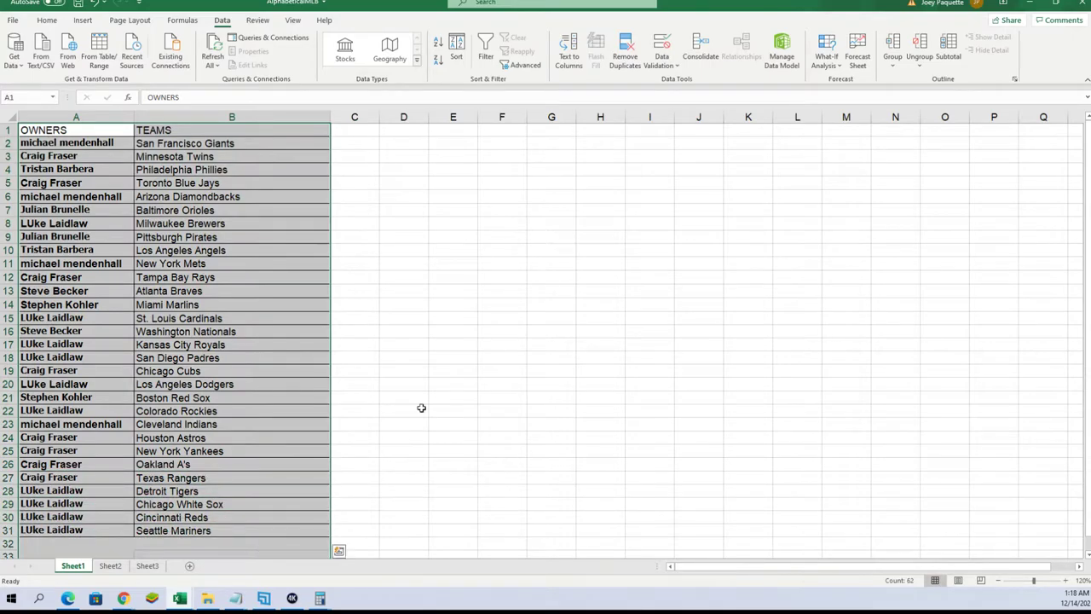
left_click(457, 53)
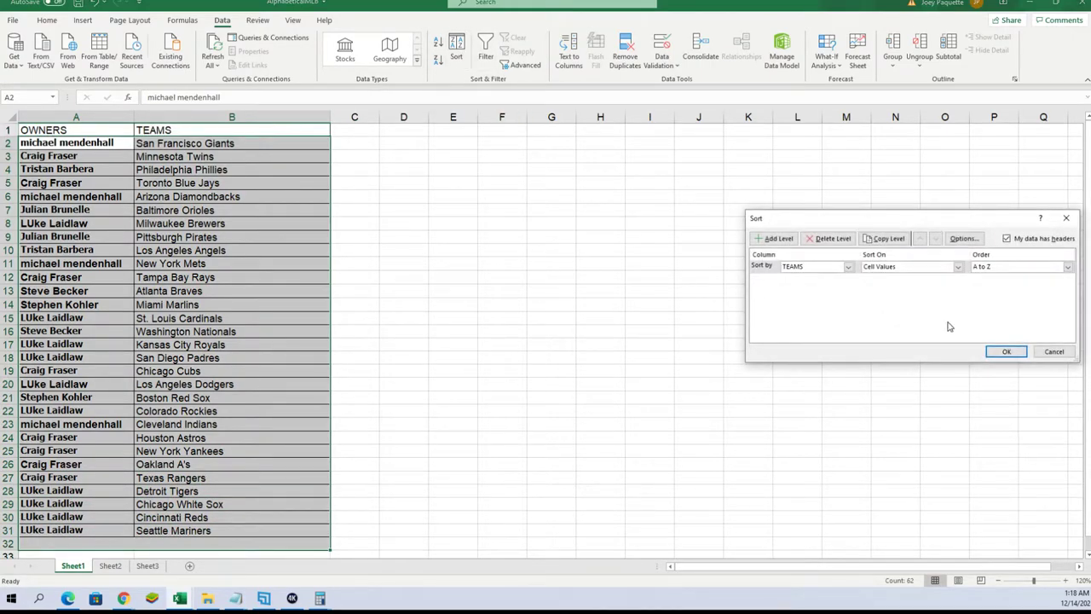
left_click(1006, 352)
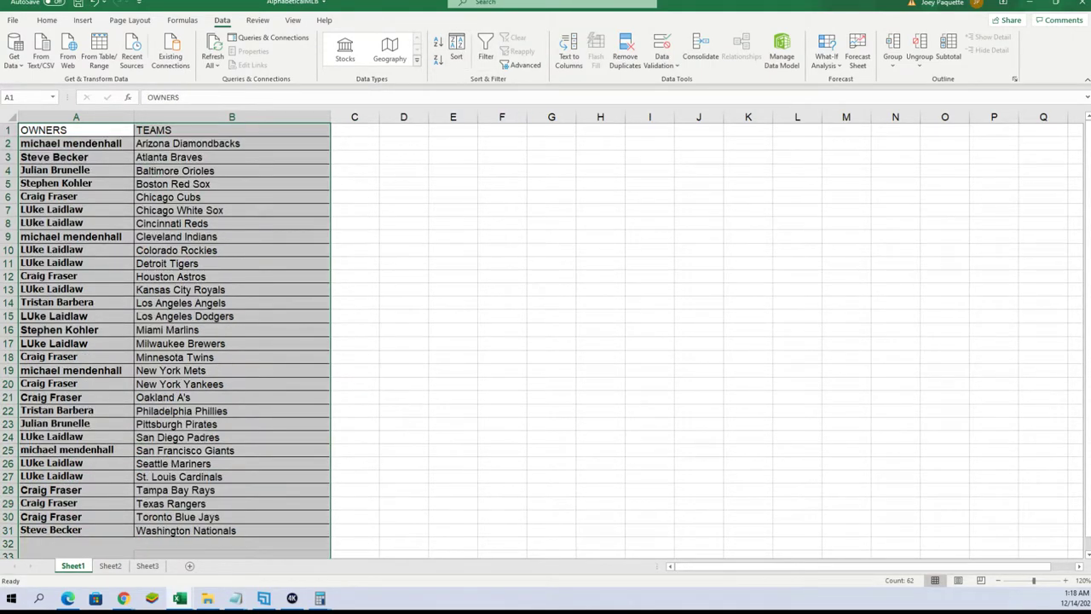